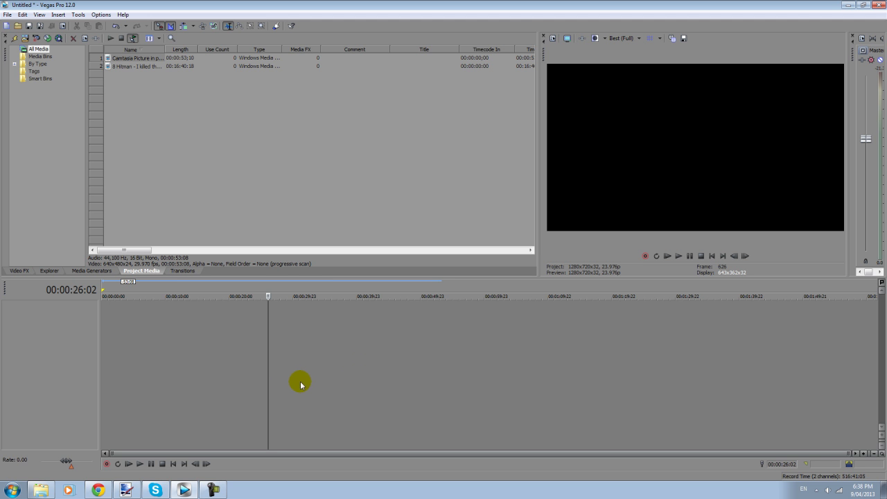
Step: Browse the Open dialog for the Camtasia clips, then cancel without importing anything
click(6, 13)
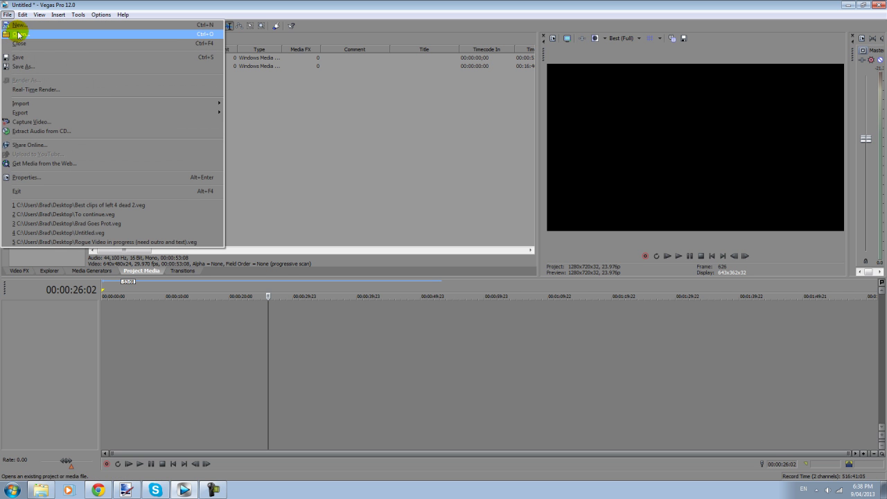
click(21, 34)
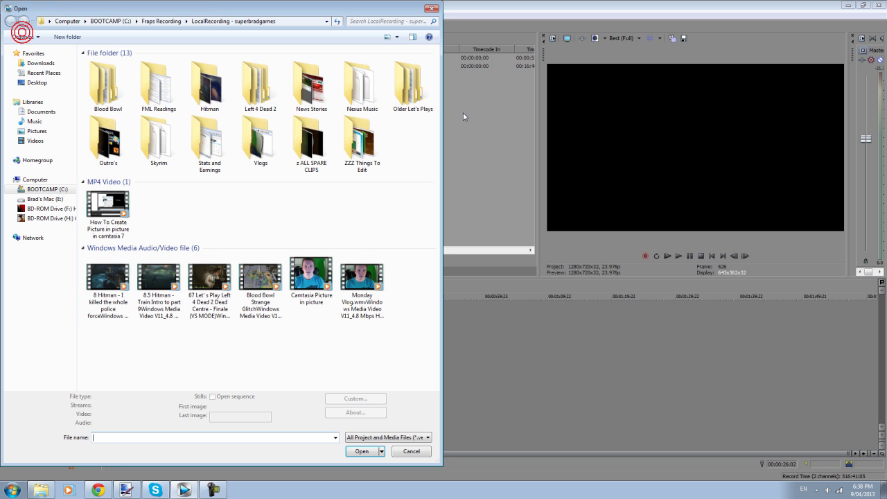
click(310, 276)
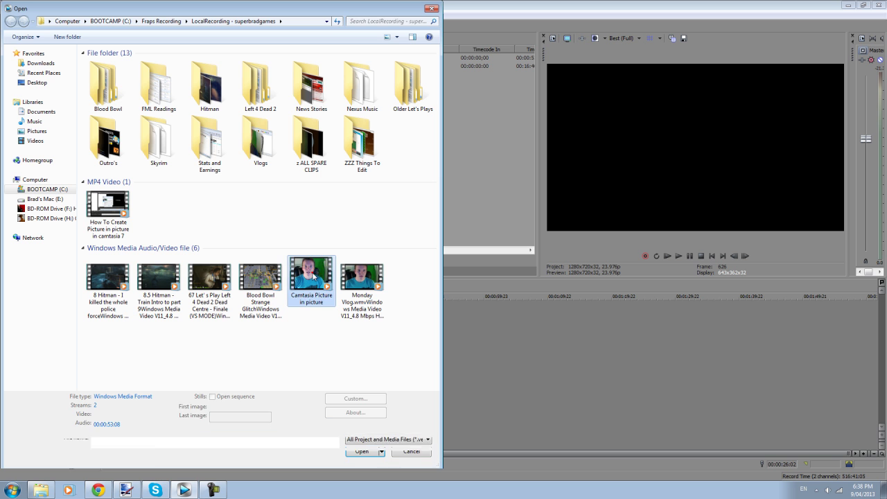
ctrl+click(119, 209)
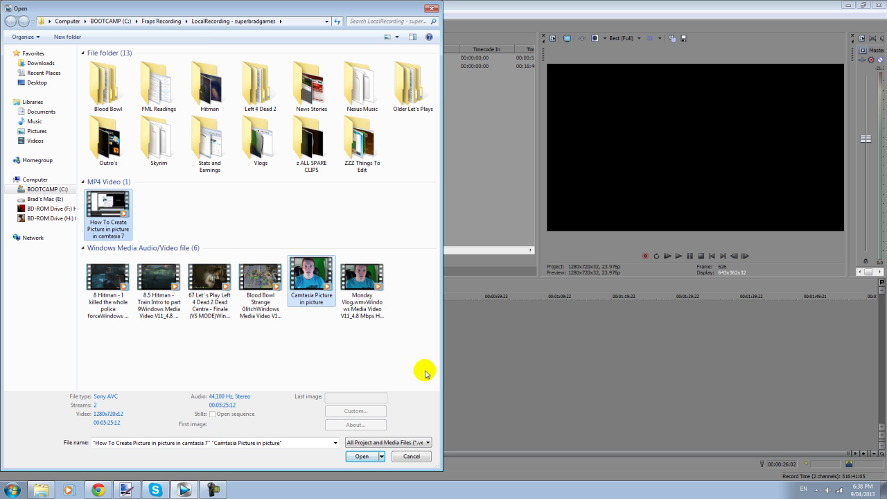
click(406, 456)
Step: Place the Camtasia webcam clip at the timeline start with the Hitman gameplay on tracks below
click(137, 98)
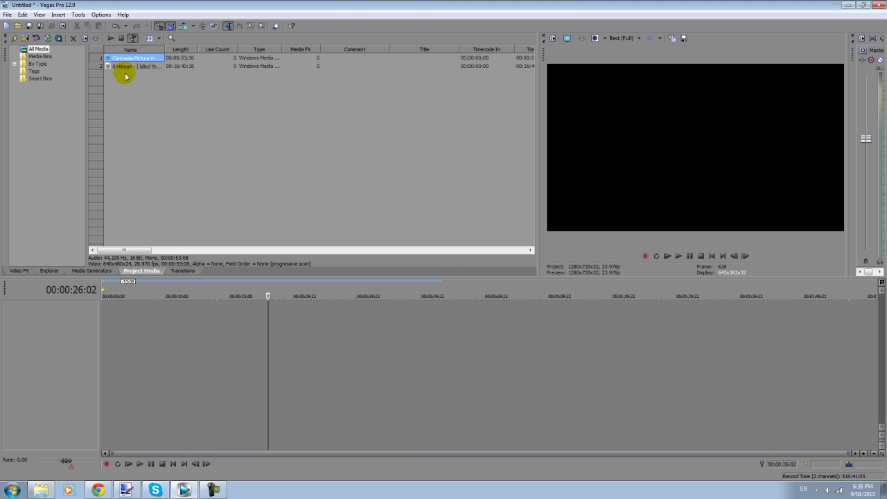
drag(117, 58, 112, 309)
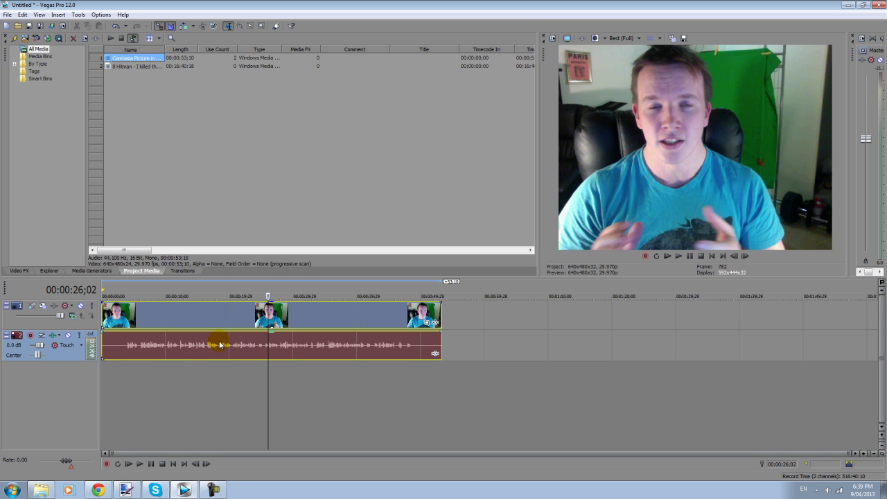
click(132, 315)
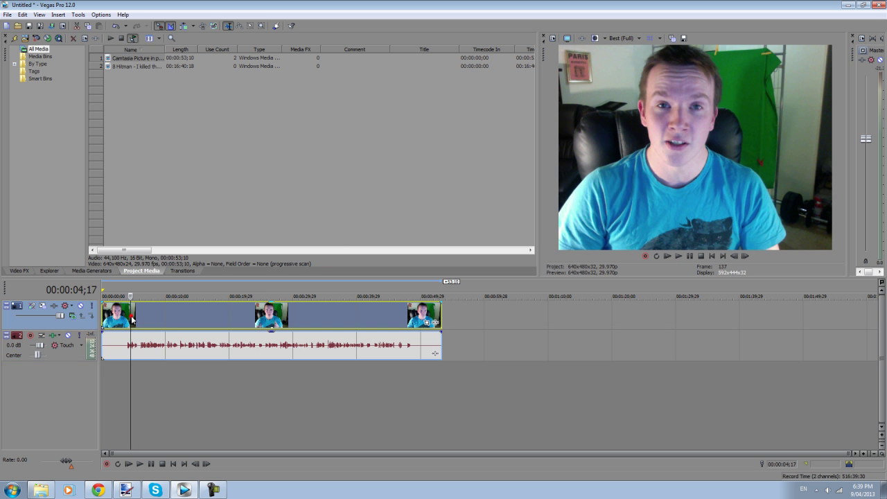
click(125, 65)
drag(141, 299, 104, 386)
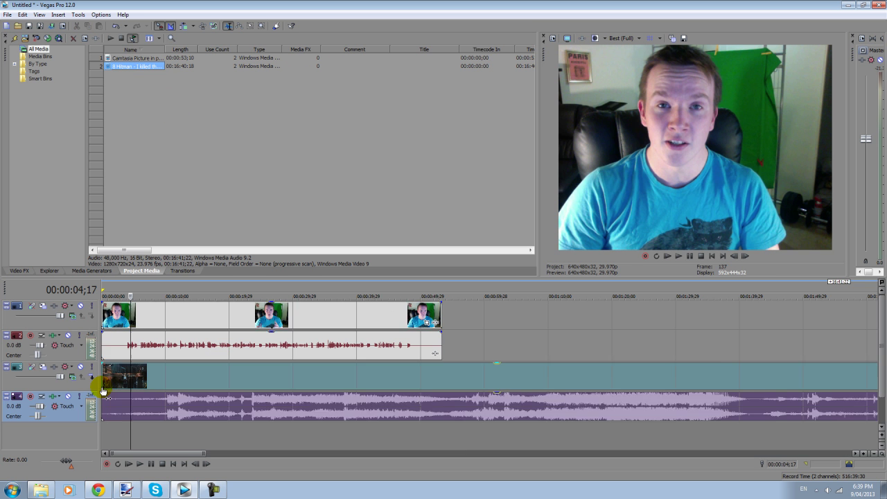
Step: Split the Hitman gameplay at 00:00:53;10 and delete the part beyond the webcam clip
key(grave)
click(143, 373)
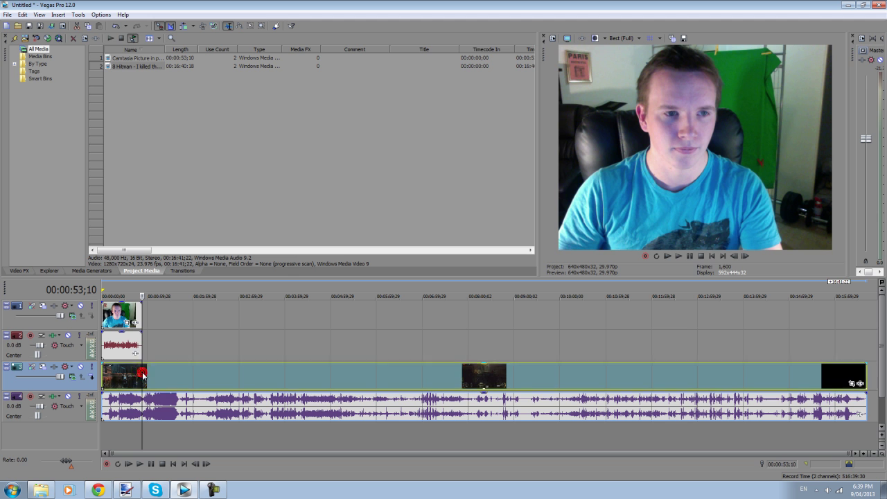
click(179, 396)
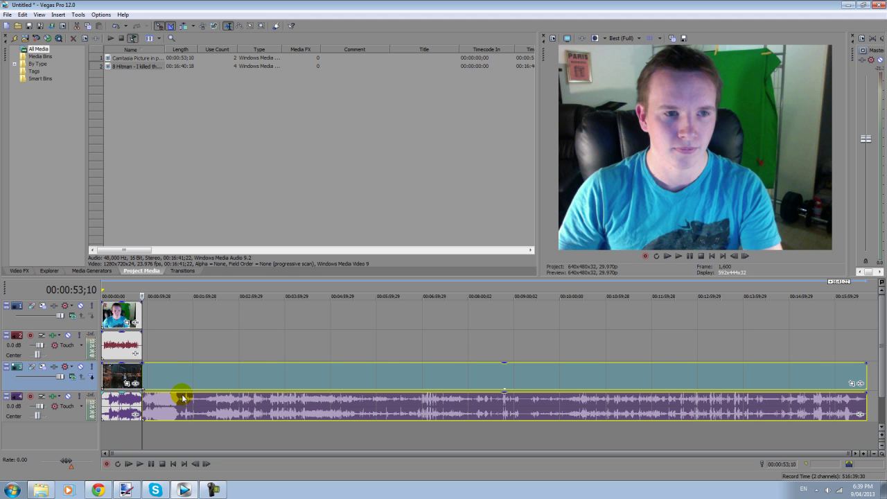
key(s)
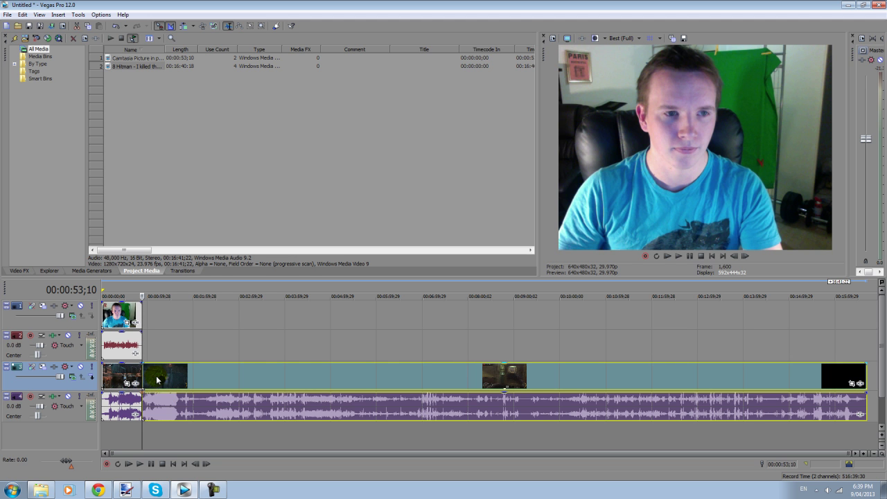
click(157, 380)
key(Delete)
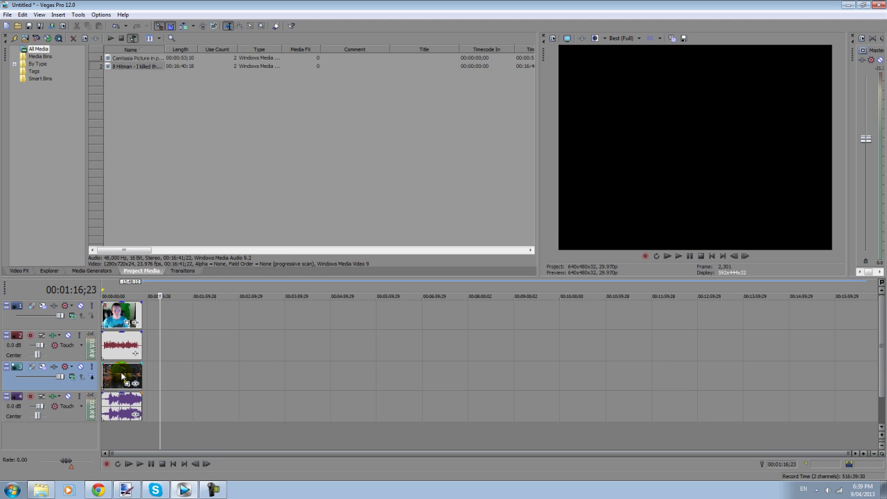
click(114, 320)
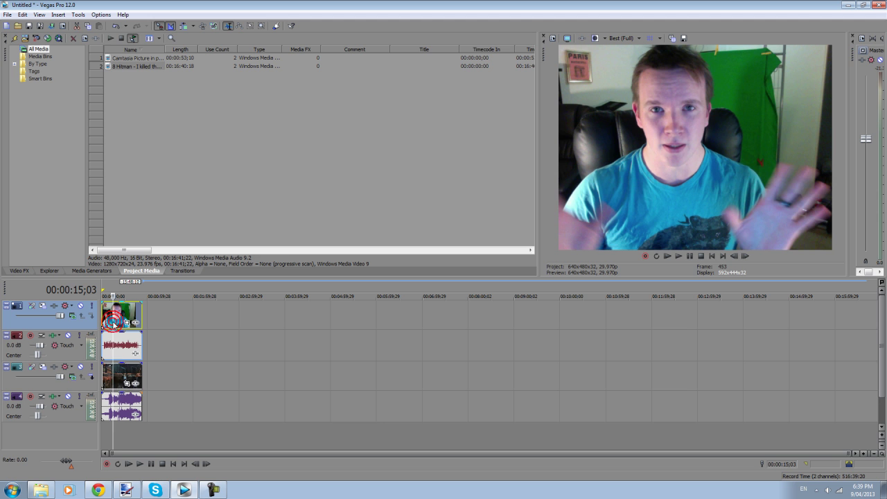
click(109, 384)
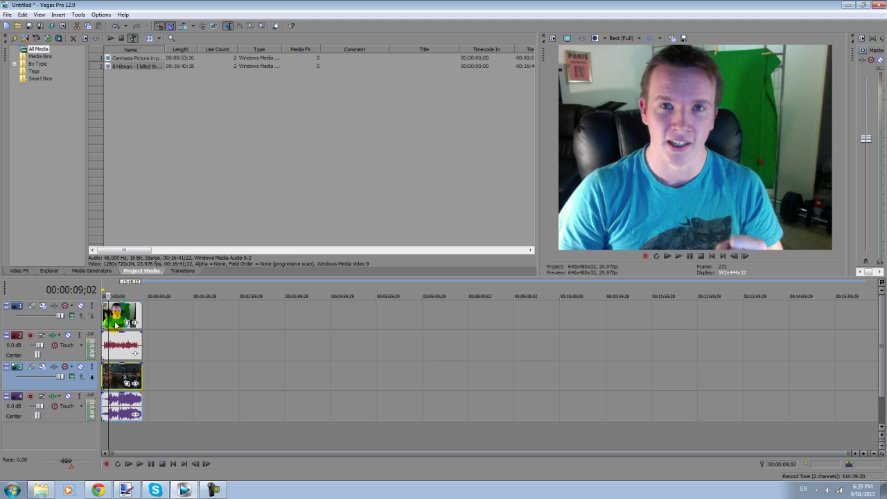
click(115, 321)
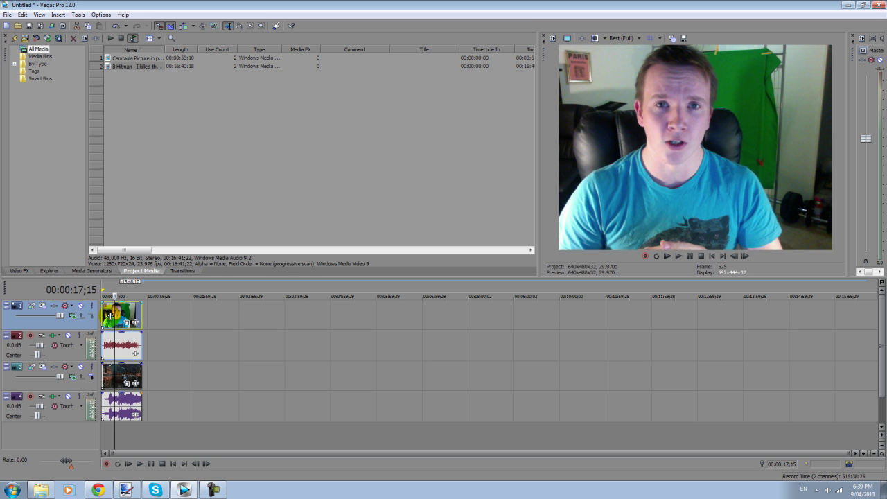
click(107, 342)
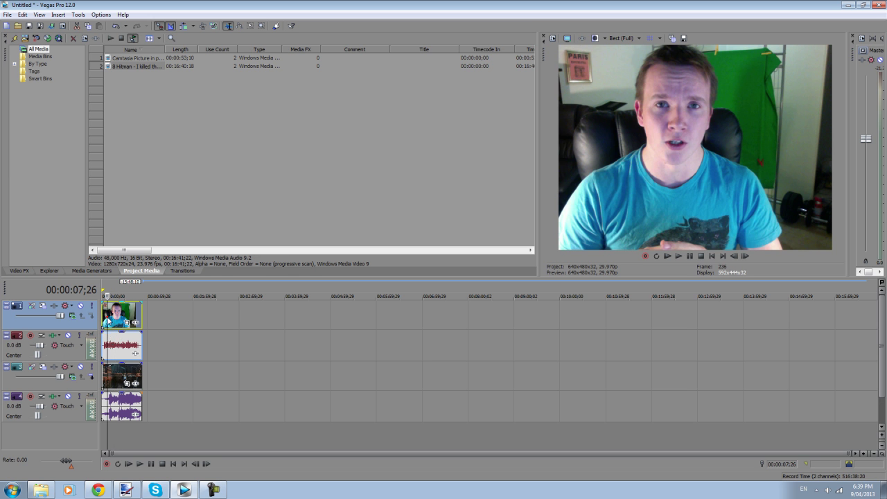
click(112, 317)
click(121, 374)
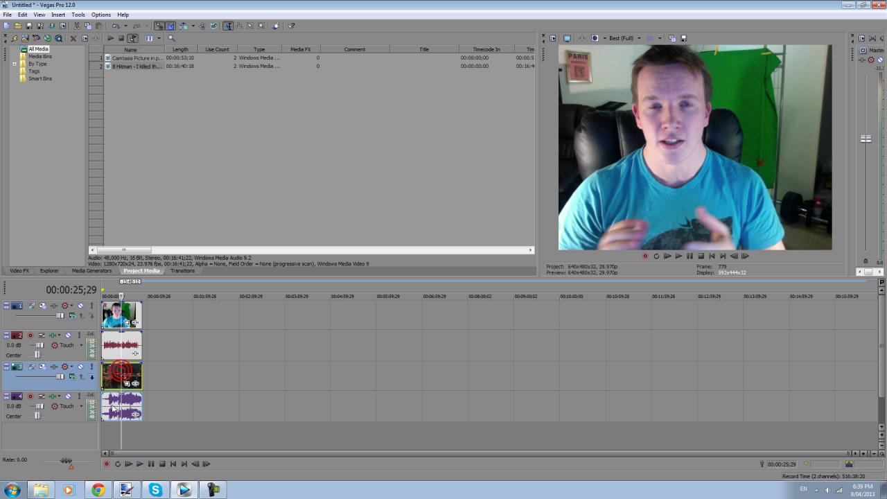
click(114, 398)
Step: Ungroup the Hitman gameplay audio event and delete it from the timeline
right_click(118, 410)
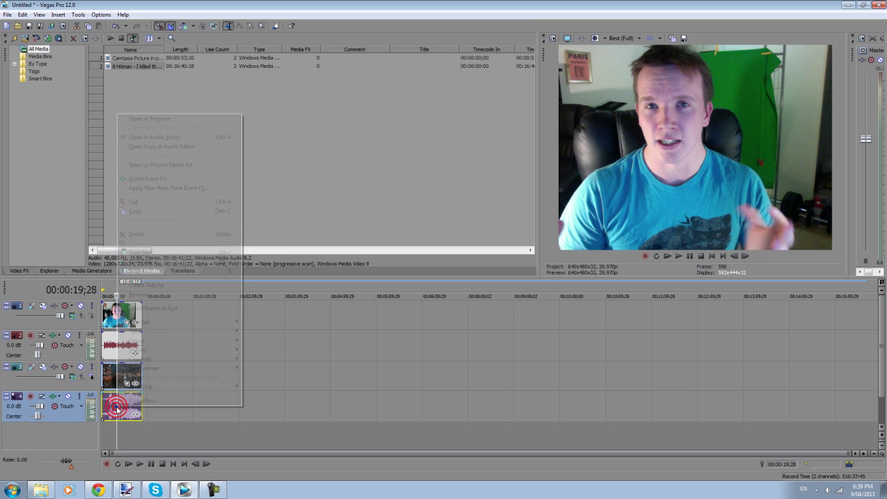
mouse_move(164, 359)
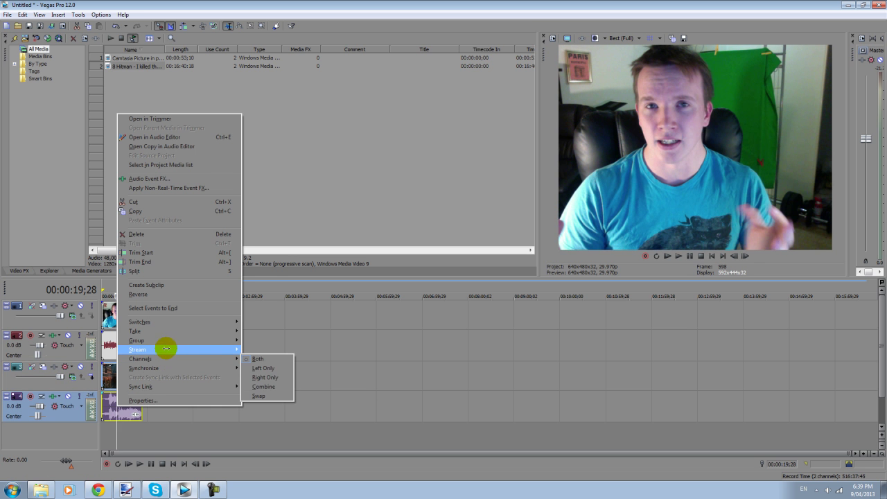
mouse_move(212, 339)
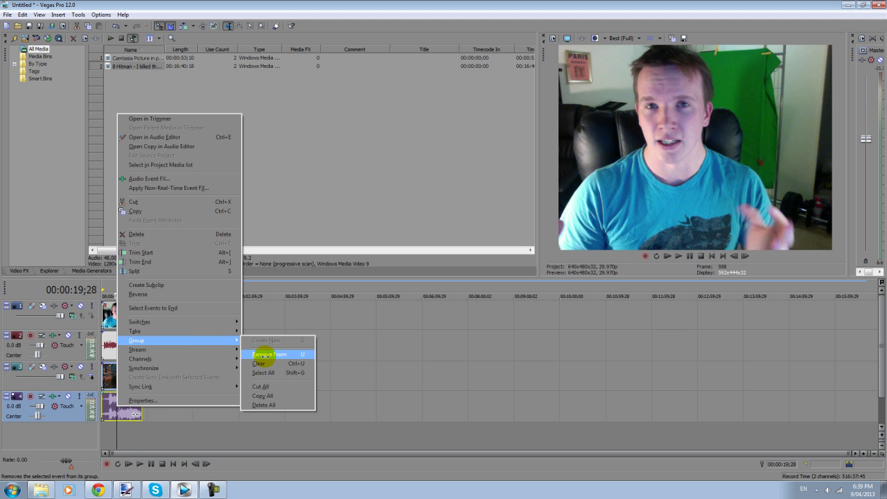
click(265, 356)
click(132, 404)
key(Delete)
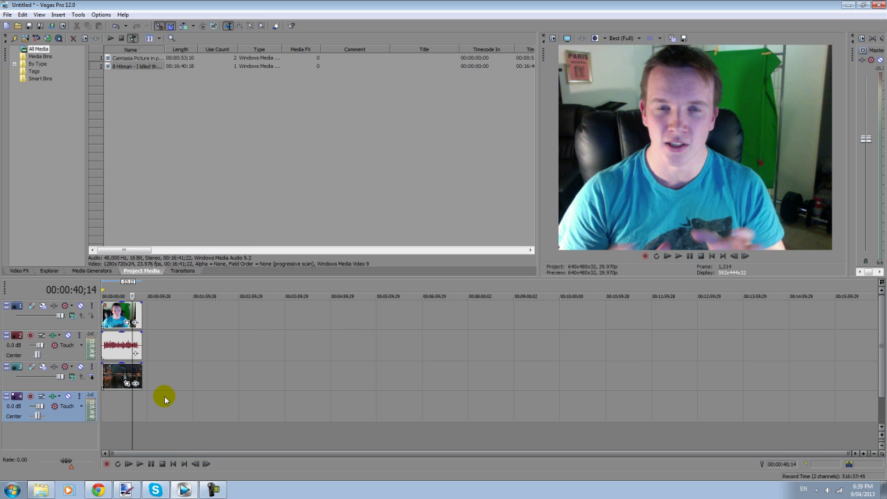
Step: Delete the leftover empty audio track and return the cursor to the timeline start
click(63, 412)
key(Delete)
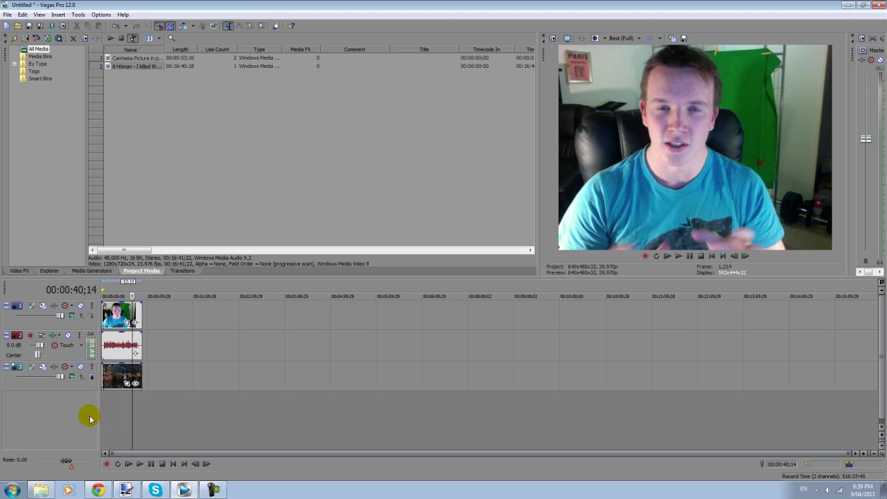
click(105, 344)
key(ctrl+Home)
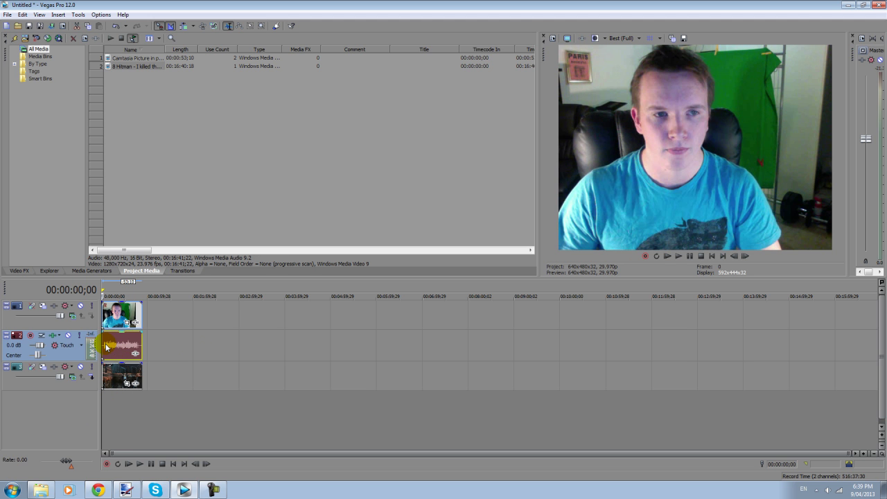
Step: Solo the webcam track to preview it alone, then bring the gameplay track back
click(118, 379)
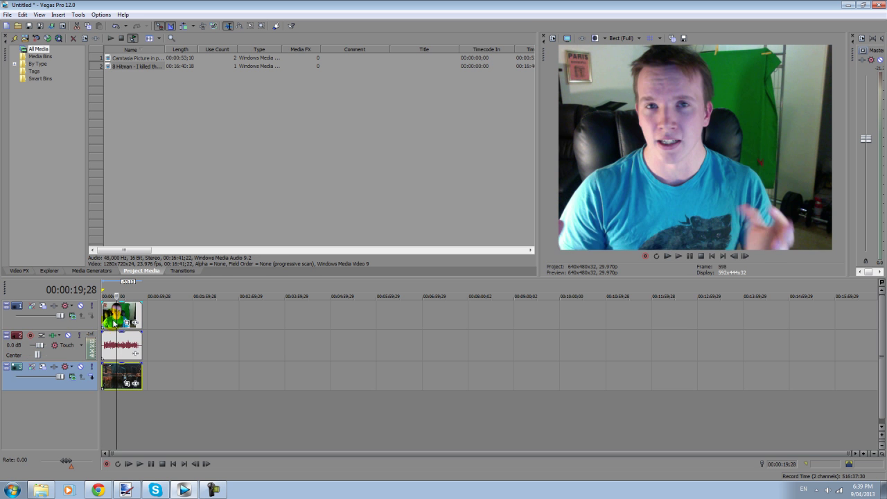
click(103, 318)
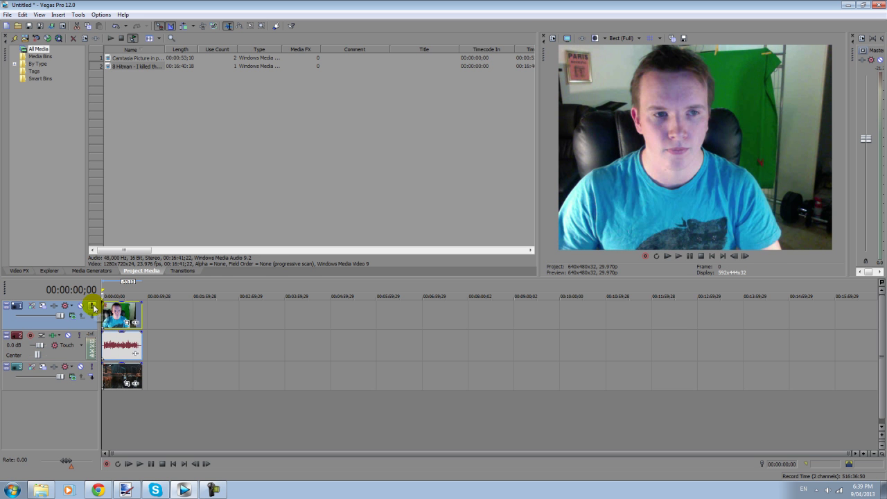
click(93, 306)
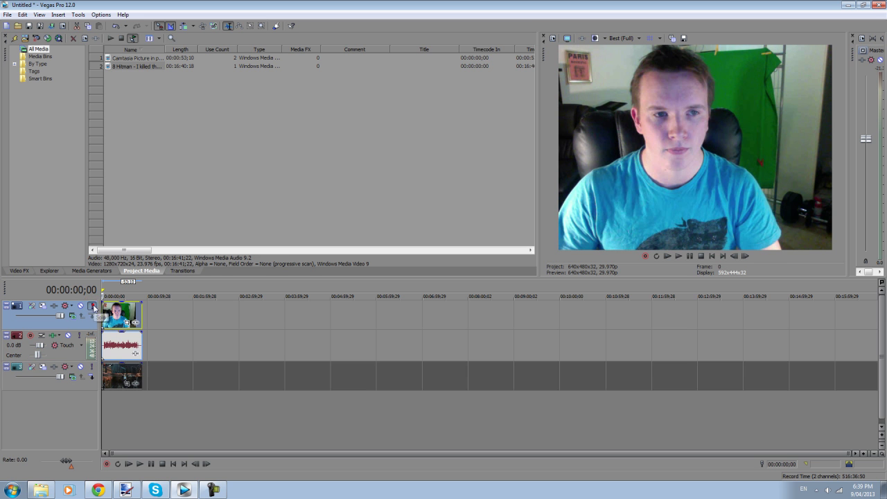
click(92, 368)
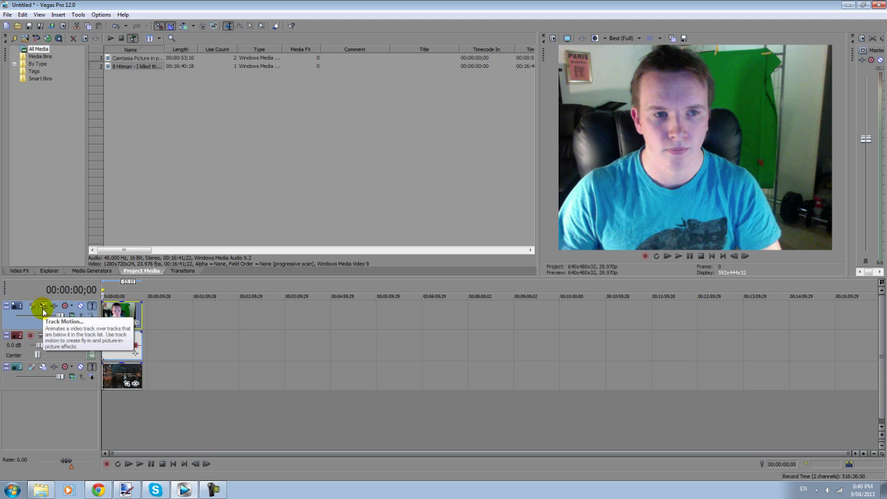
Step: Use Track Motion on track 1 to shrink the webcam video to a small inset
click(43, 308)
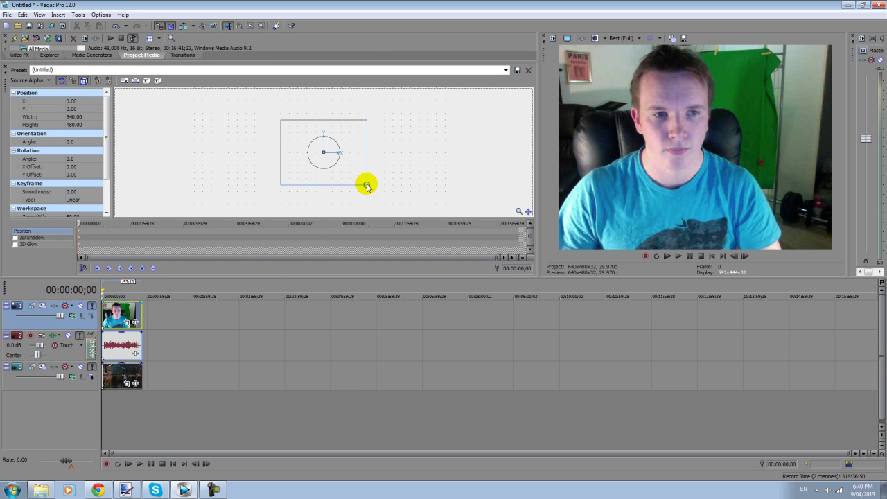
drag(367, 185, 306, 141)
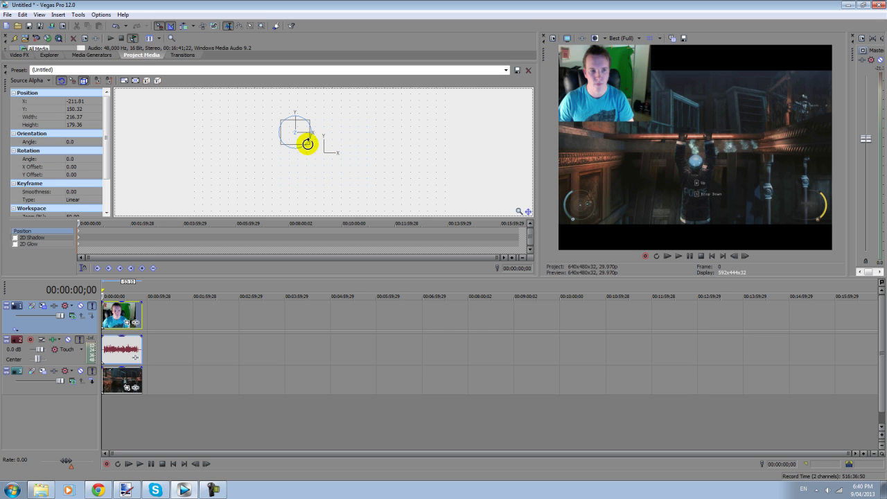
drag(310, 145, 295, 135)
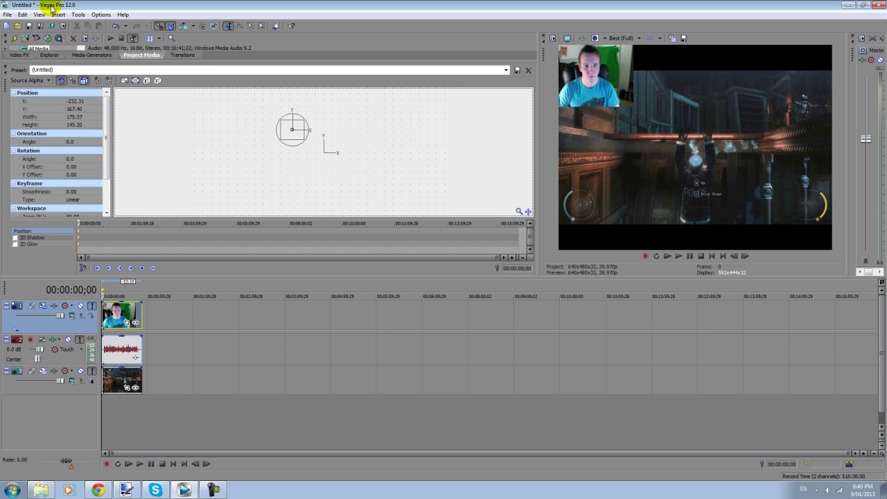
Step: Apply the HDV 720-24p template (1280x720, 23.976 fps) in Project Properties
click(7, 15)
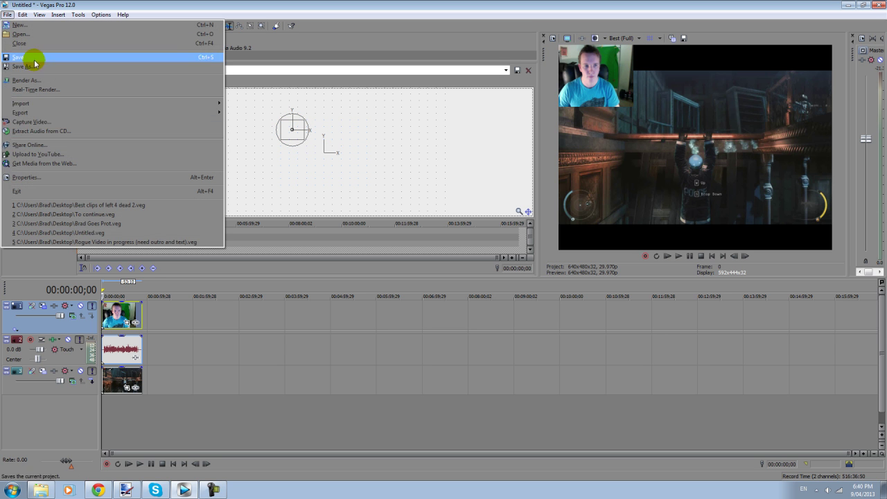
click(41, 178)
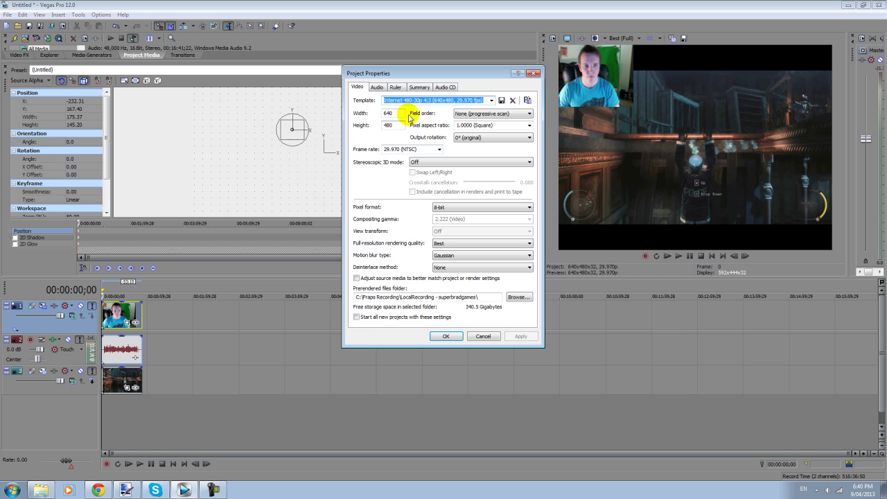
click(491, 103)
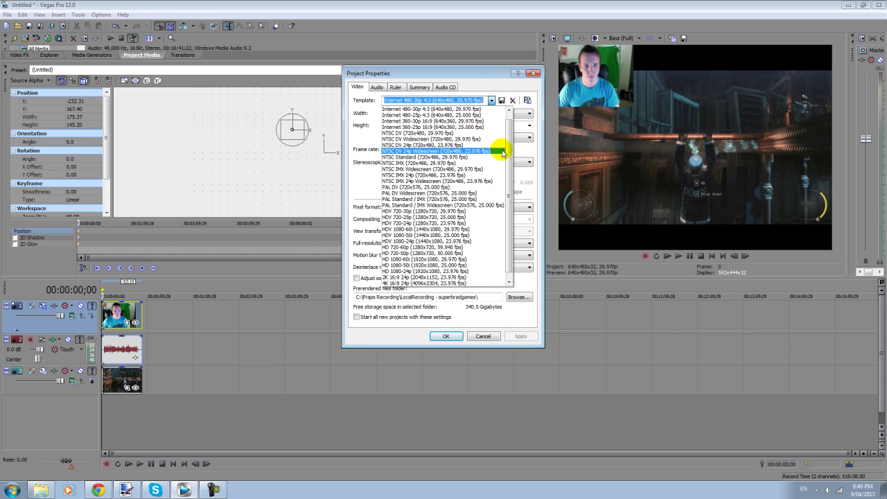
scroll(507, 151, down, 1)
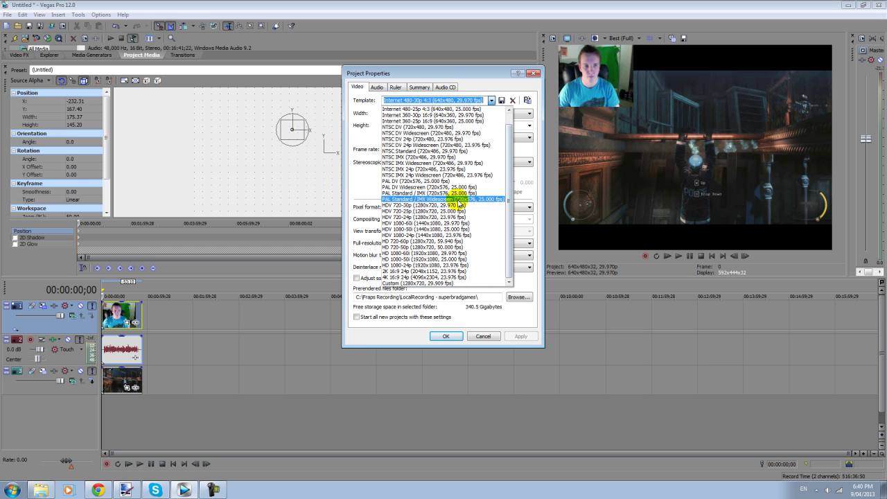
click(442, 217)
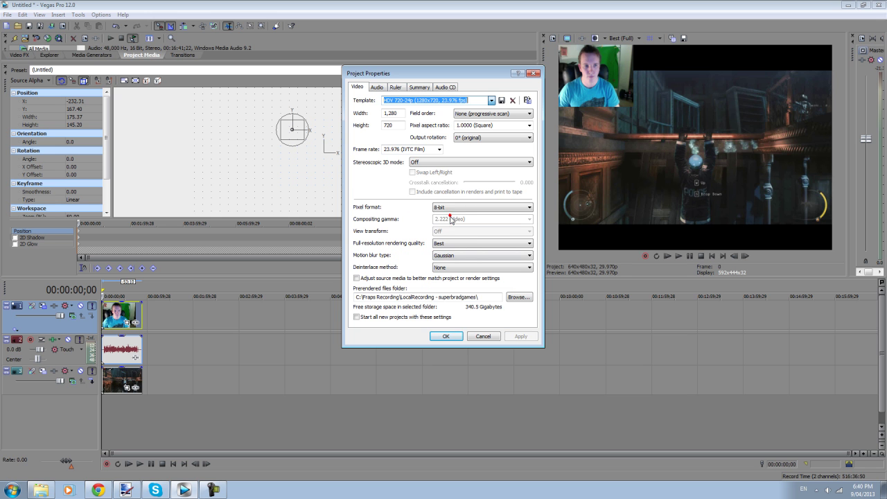
click(525, 336)
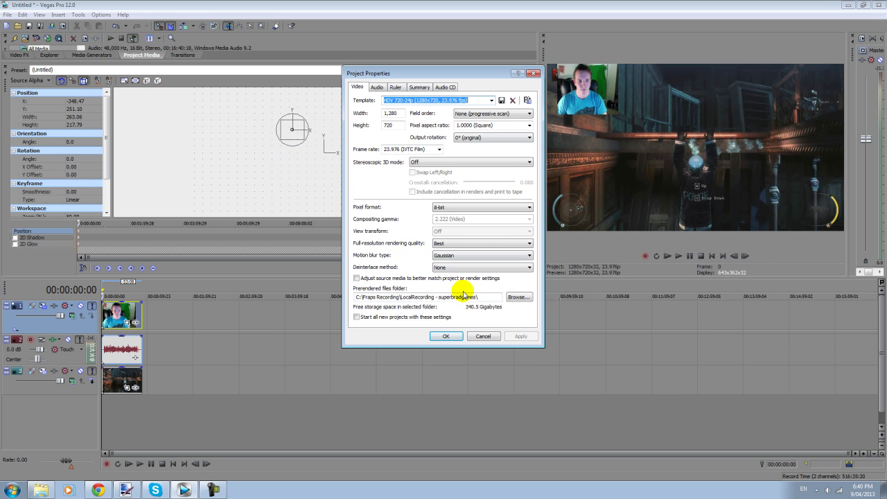
click(453, 336)
Step: Reopen Project Properties to verify the HDV 720-24p settings, then cancel
click(113, 369)
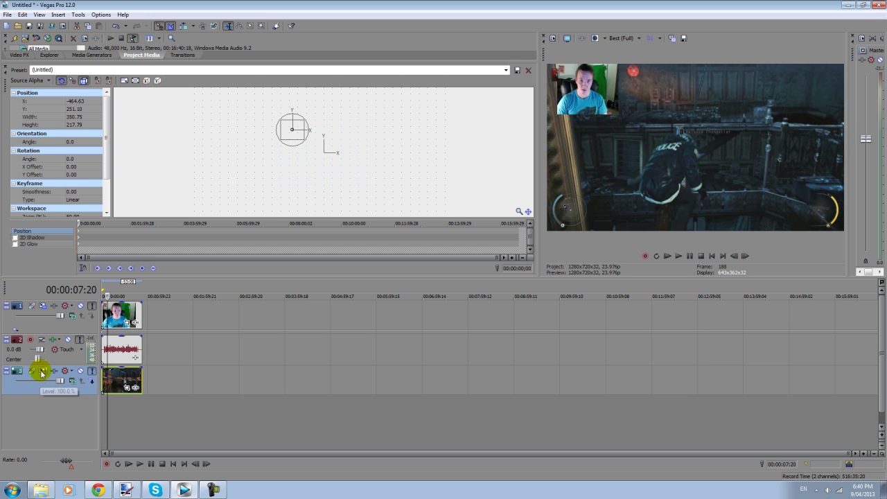
click(8, 14)
click(59, 177)
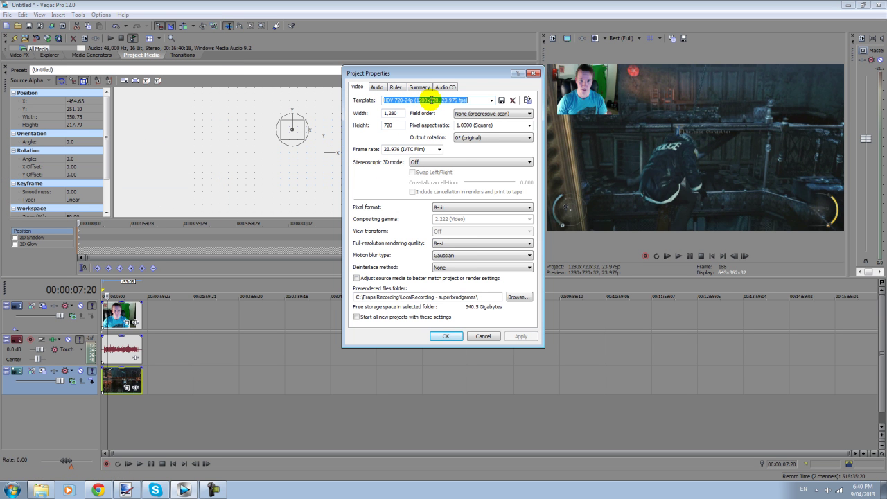
click(480, 335)
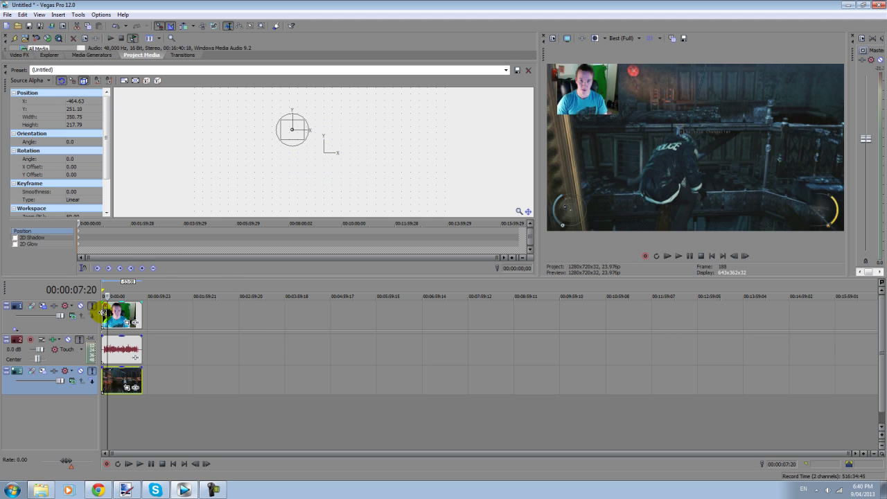
Step: Drag the webcam Track Motion box into the top-left corner, at X -505.62, Y 261.35
click(104, 314)
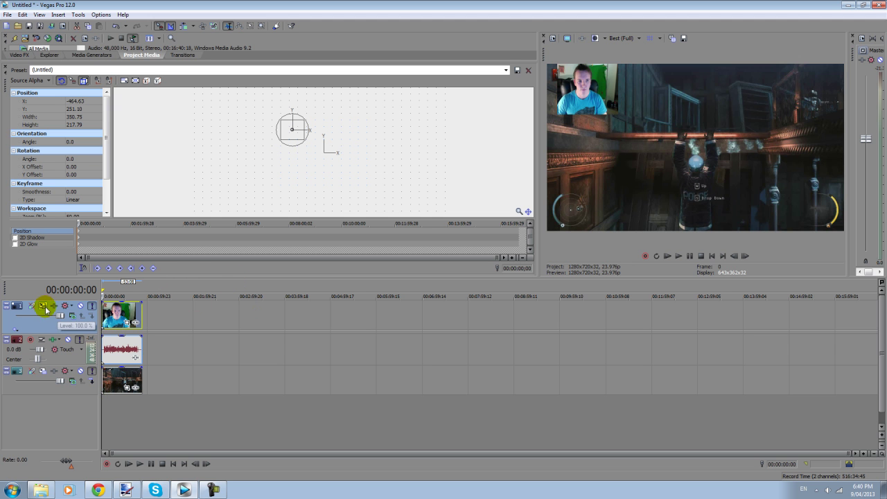
drag(283, 123, 321, 160)
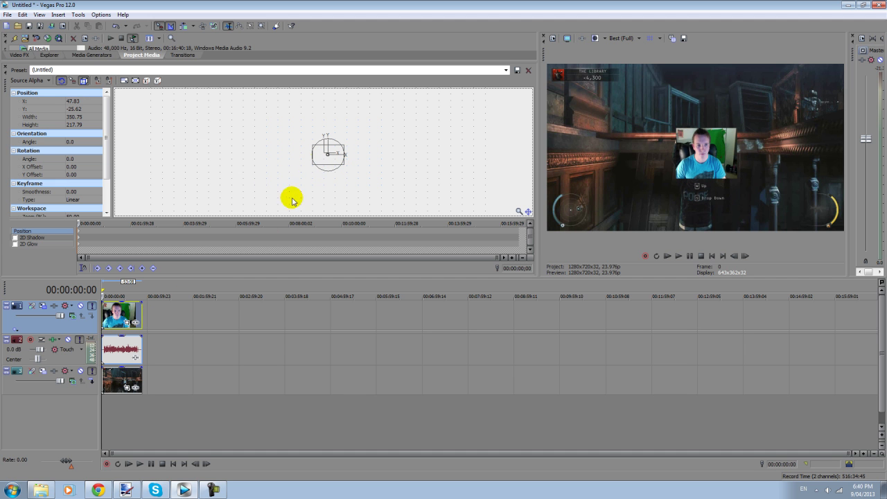
drag(312, 158, 267, 136)
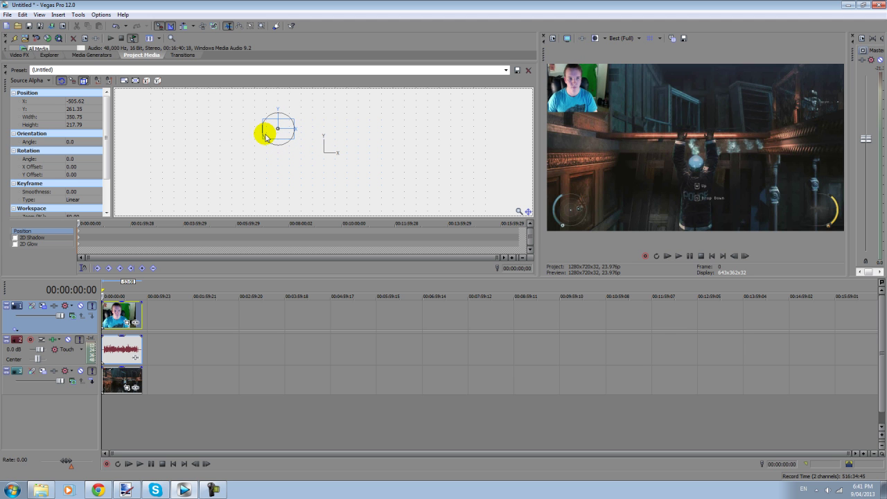